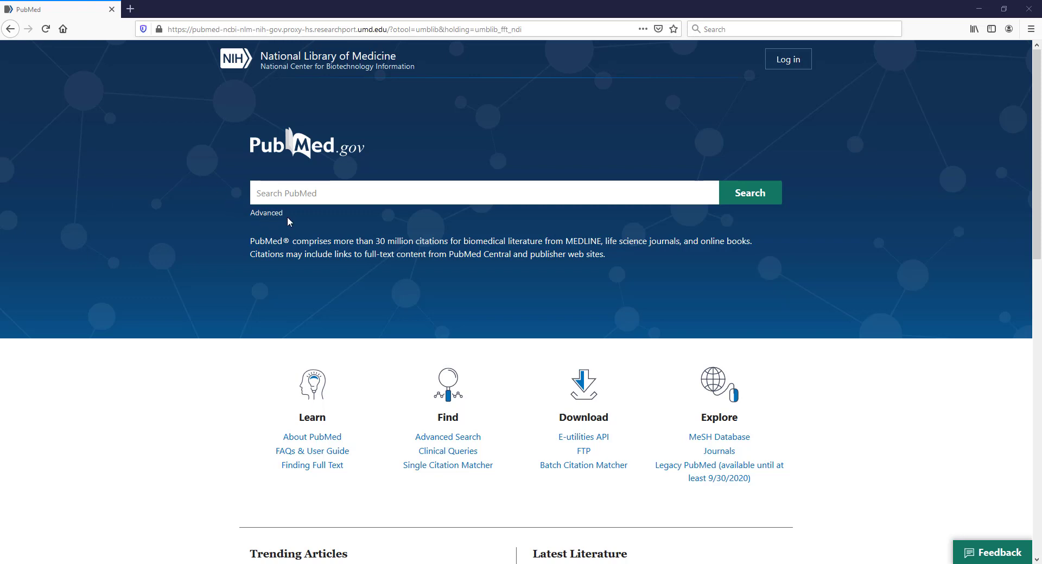
Step: Search PubMed for 'traumatic brain injury physical therapy', returning 2,045 results
click(313, 195)
text(t)
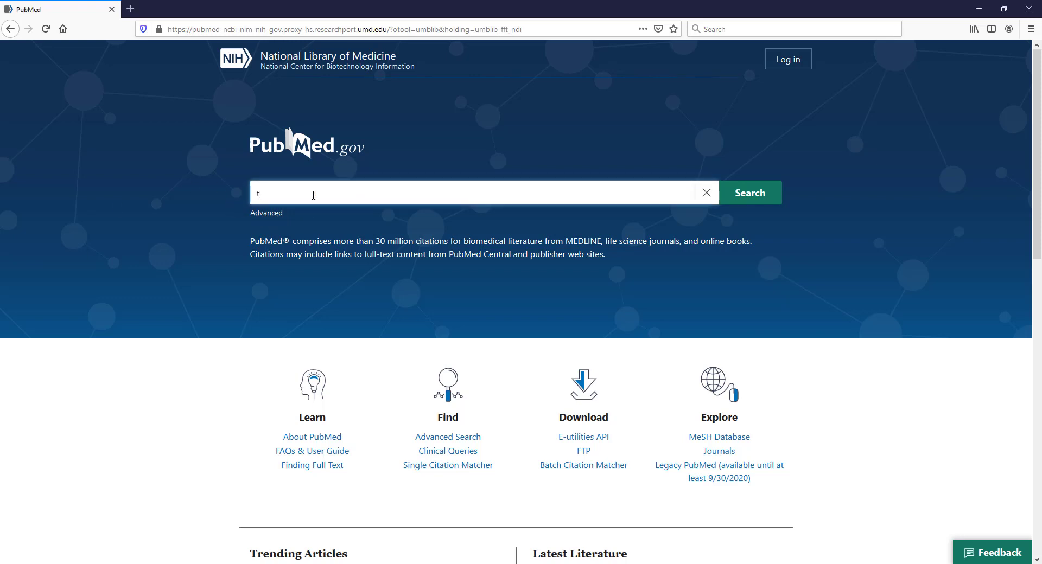
text(raumatic br)
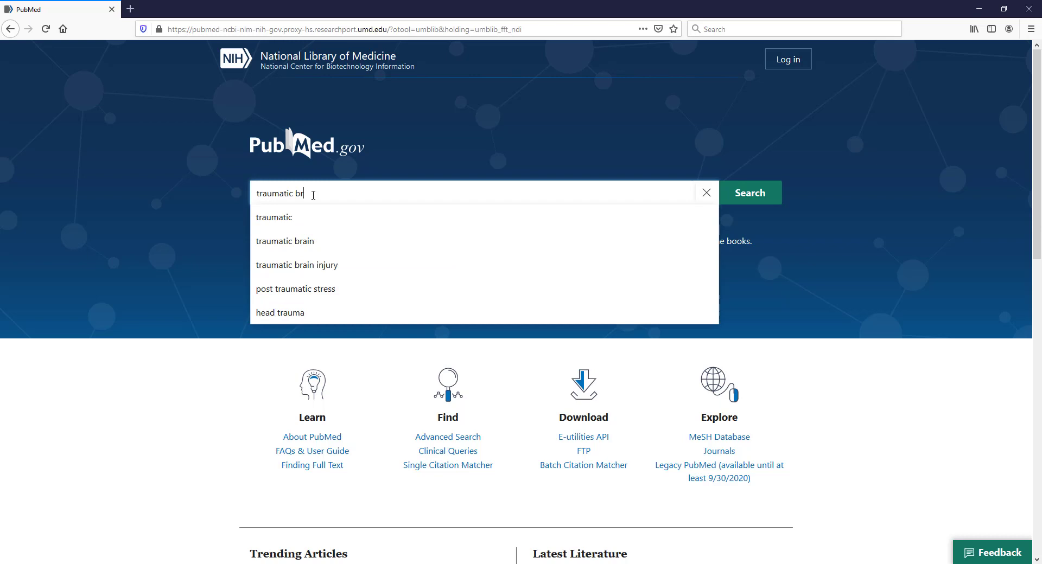
text(ain injury )
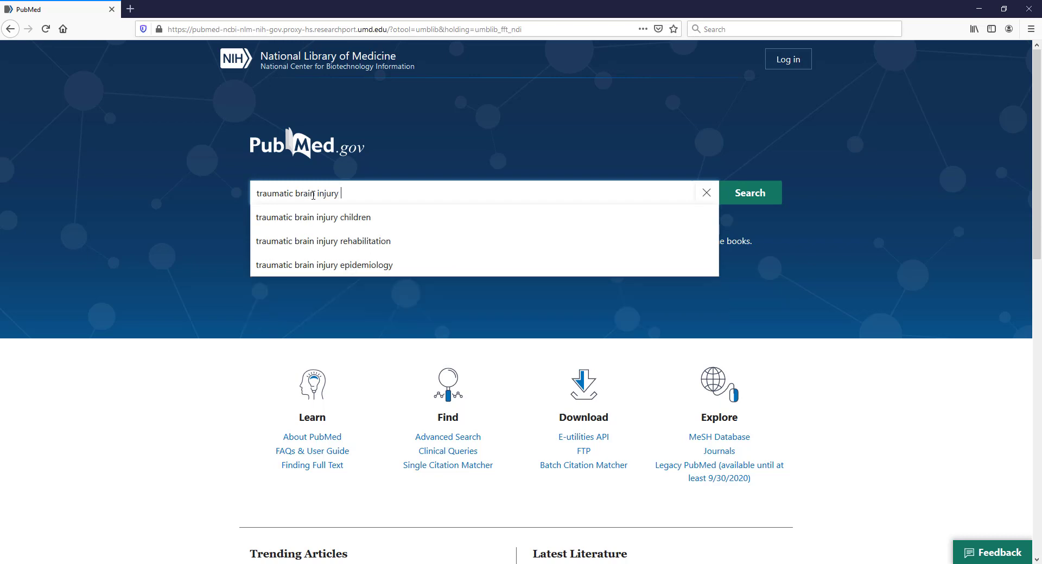
text(physical thera)
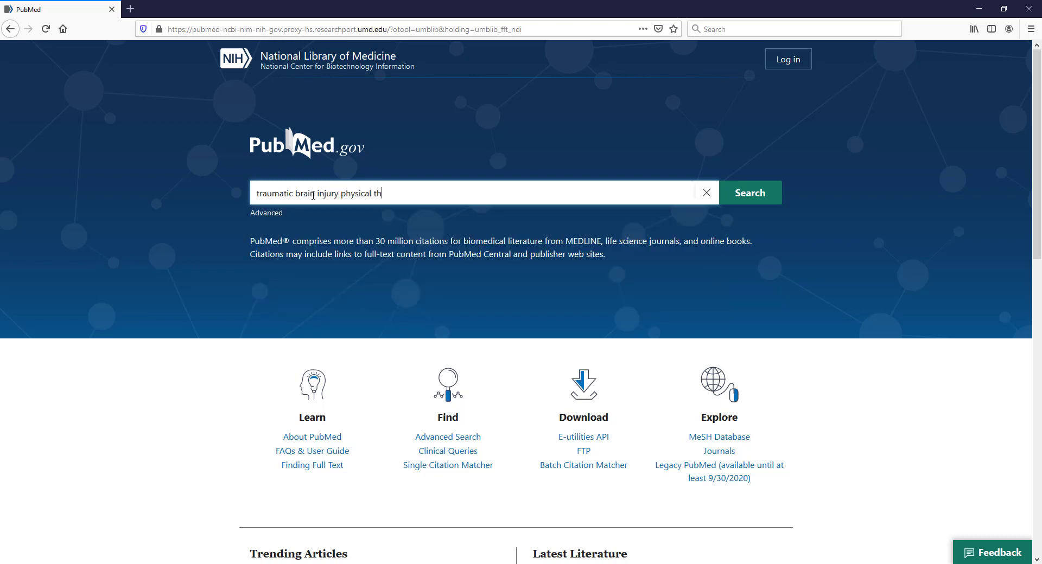
text(py)
click(769, 199)
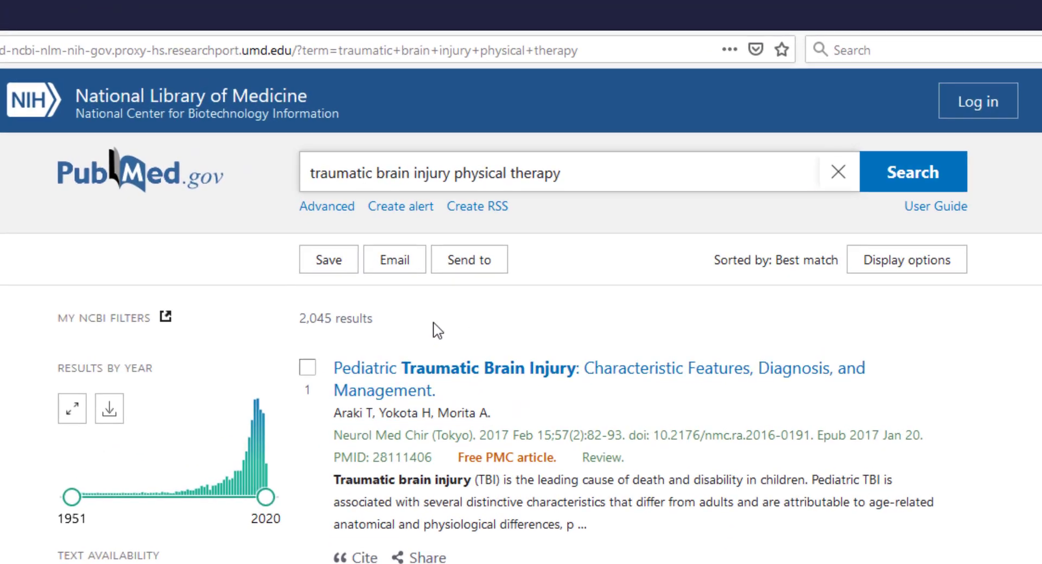
Step: In the Advanced Search Builder, expand search #2's details to read its full query translation
click(326, 208)
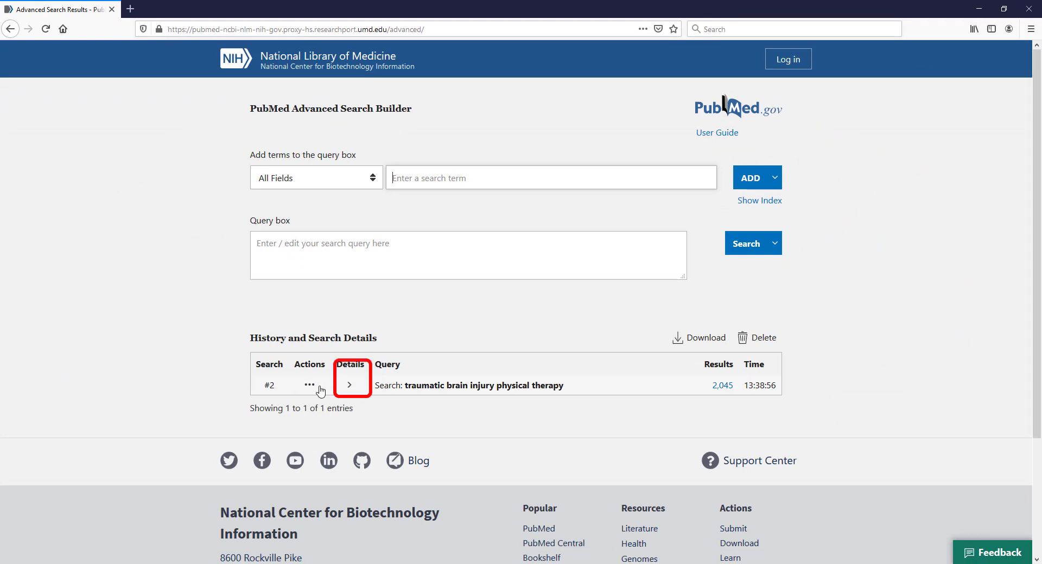
click(348, 386)
scroll(130, 312, down, 4)
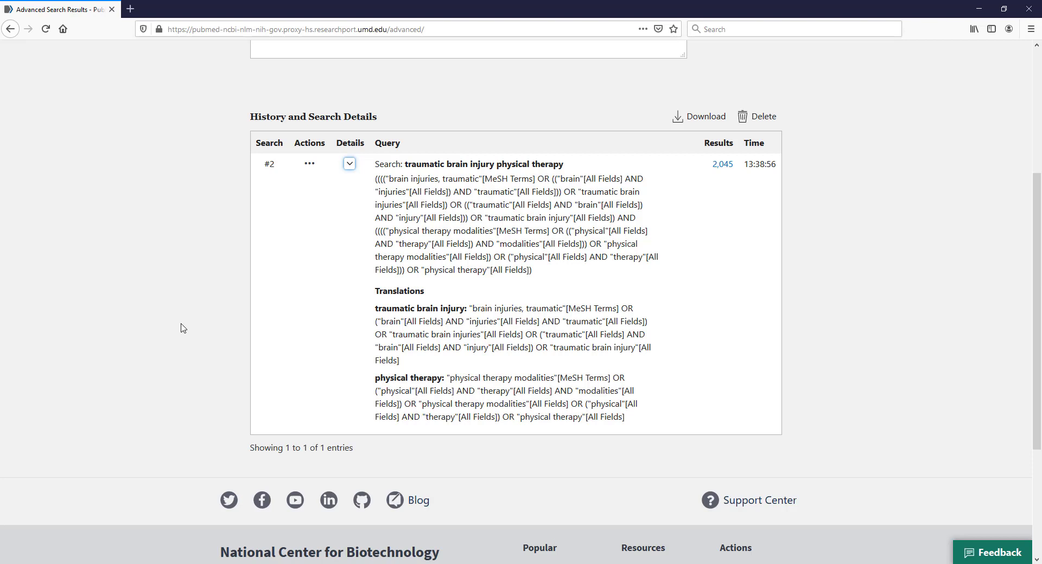
scroll(222, 327, up, 4)
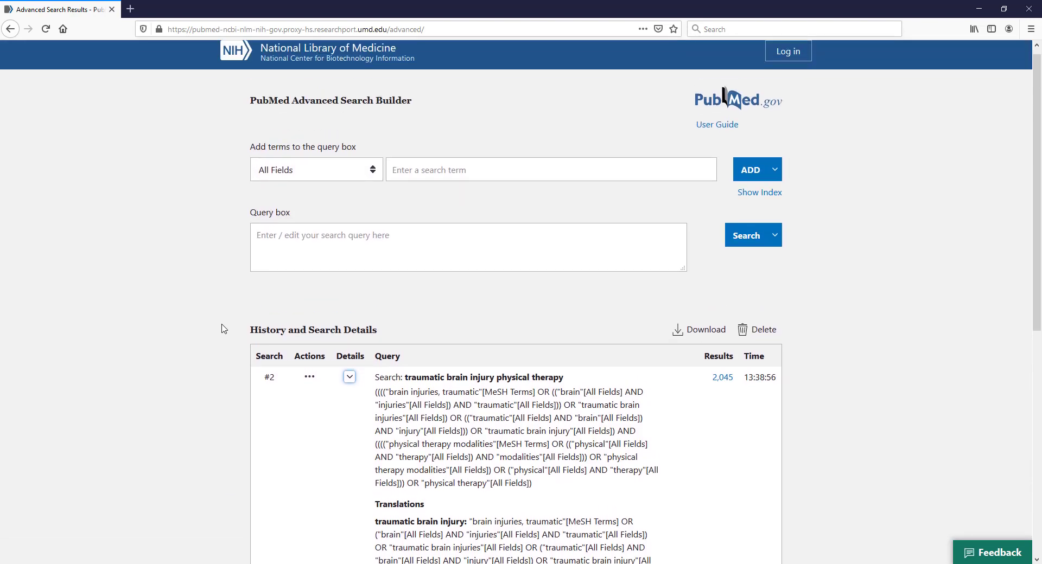
Step: Go back to the 2,045 unfiltered results and scroll down to the filter sidebar
click(10, 29)
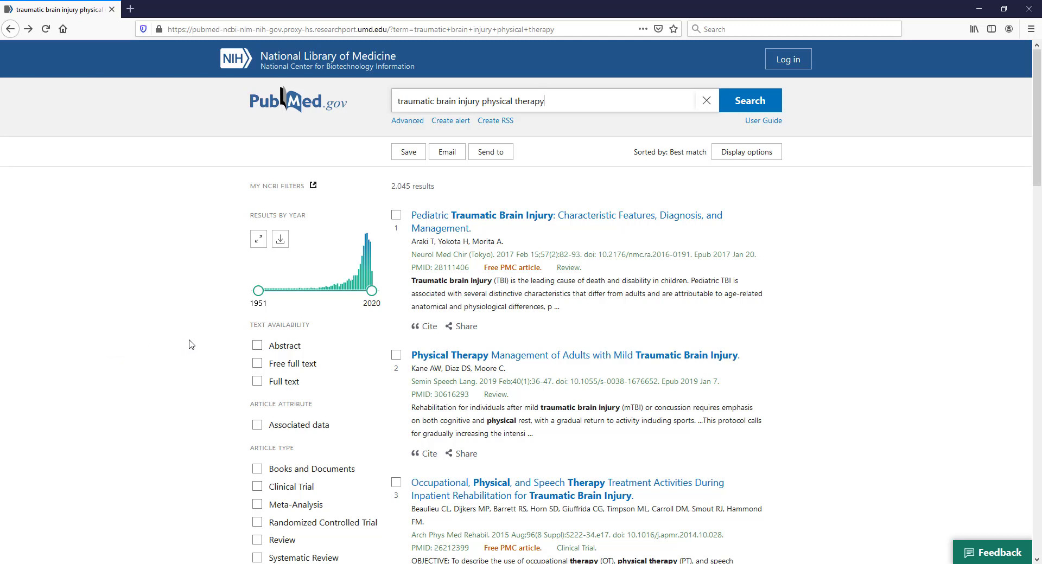
scroll(193, 345, down, 1)
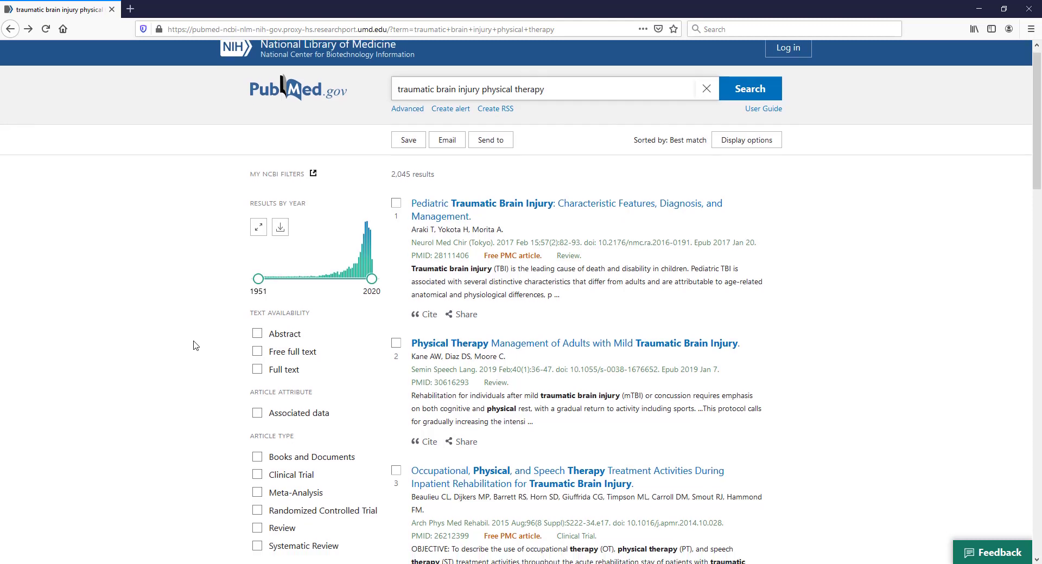
scroll(195, 345, down, 5)
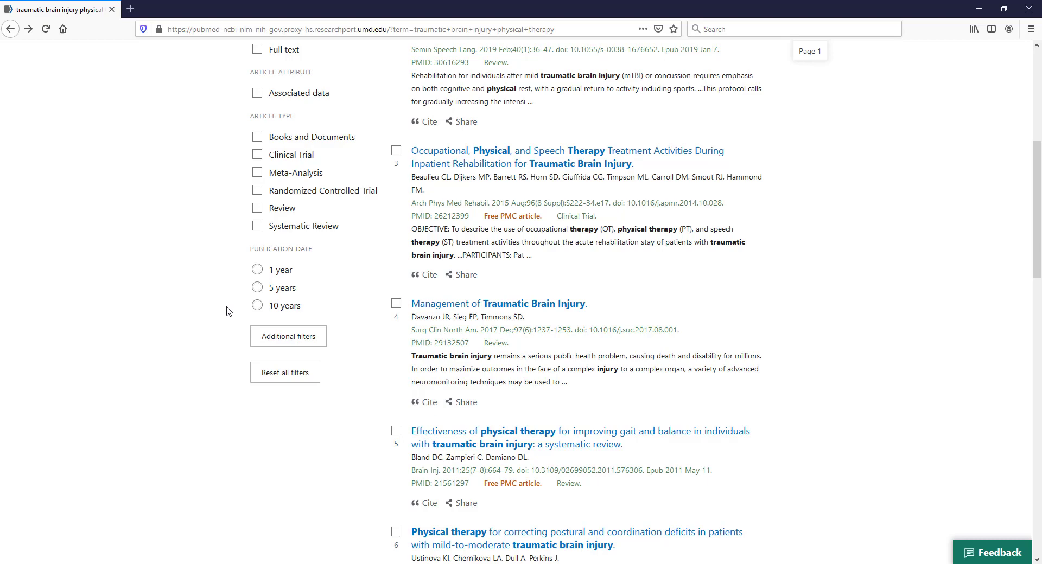
scroll(207, 337, up, 6)
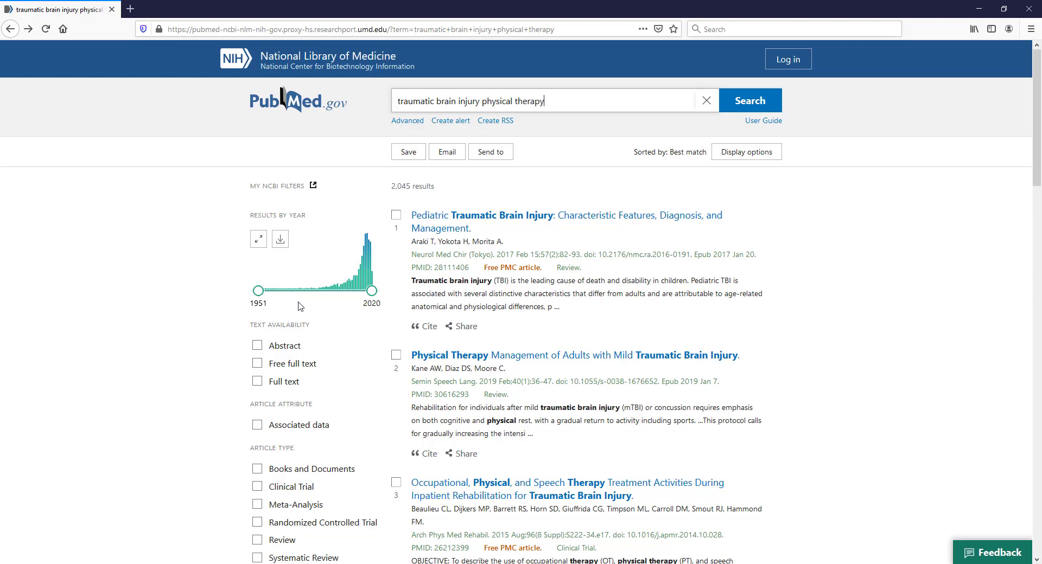
scroll(165, 336, down, 5)
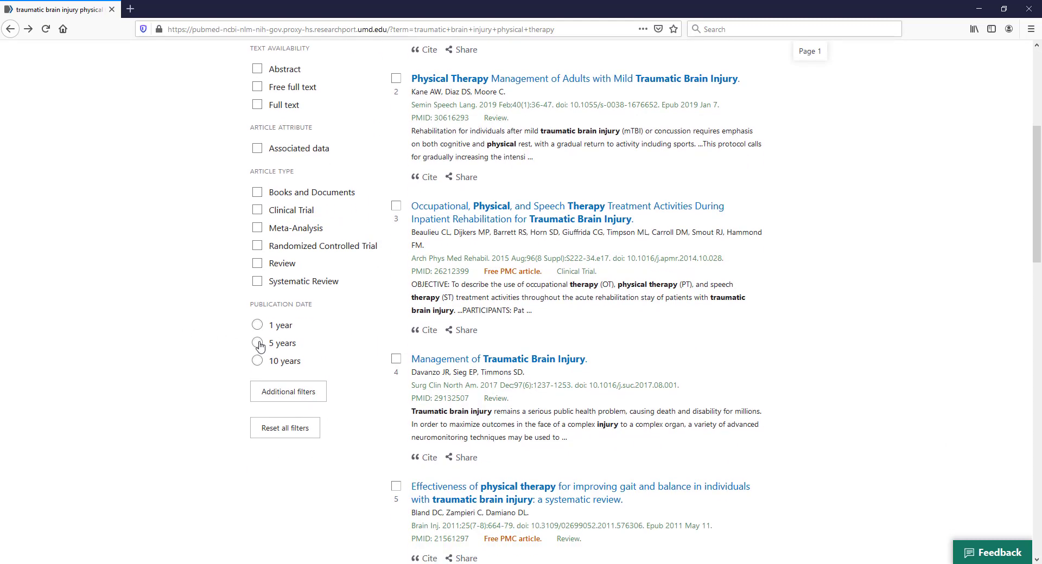
Step: Apply the 5 years Publication Date filter, cutting results to 1,019
click(258, 343)
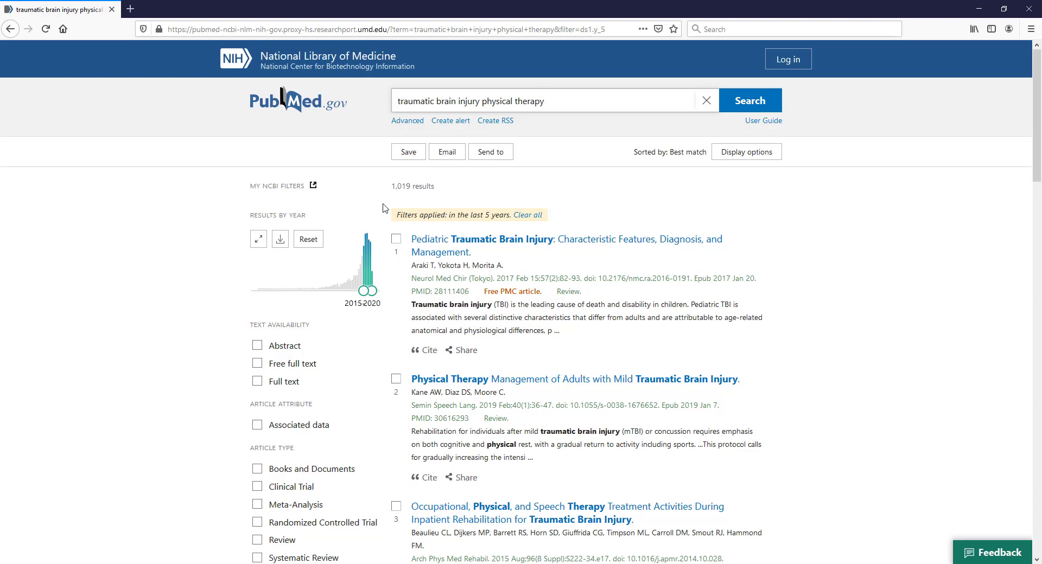
scroll(190, 308, down, 4)
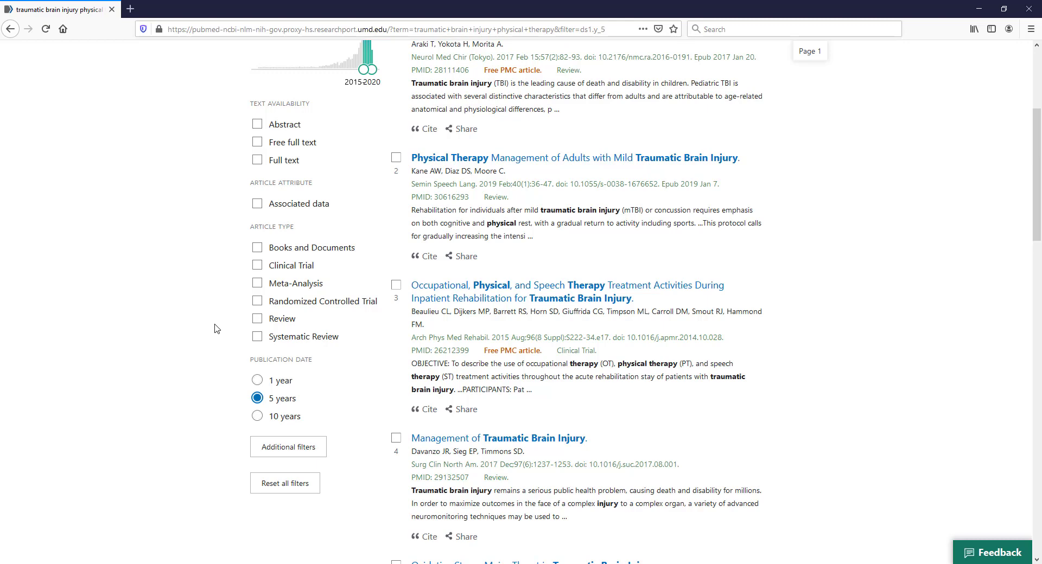
scroll(212, 337, down, 1)
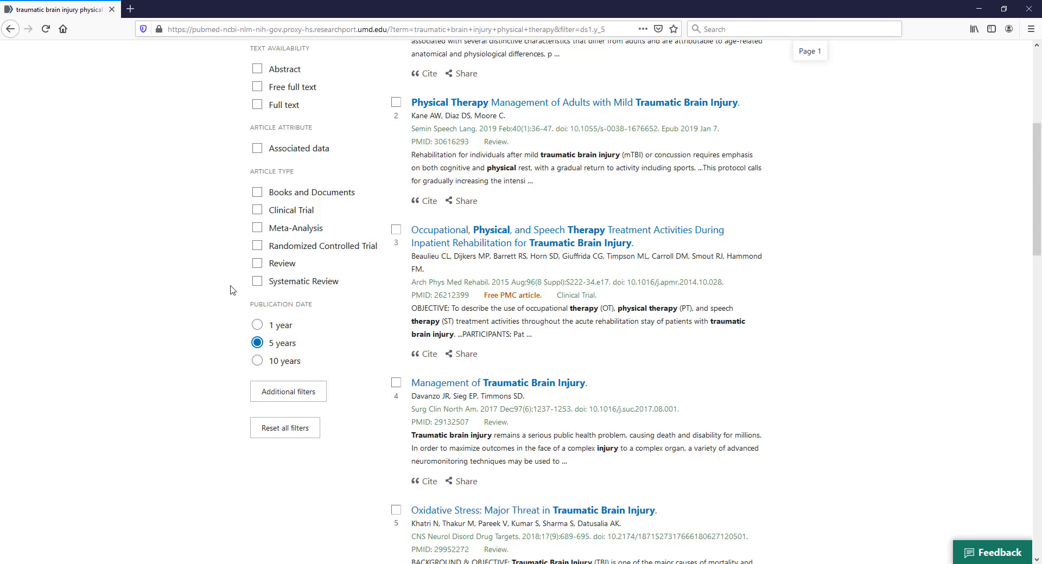
Step: Under additional AGE filters, check Adolescent 13-18, Adult 19+, Young Adult 19-24 and Adult 19-44
click(270, 394)
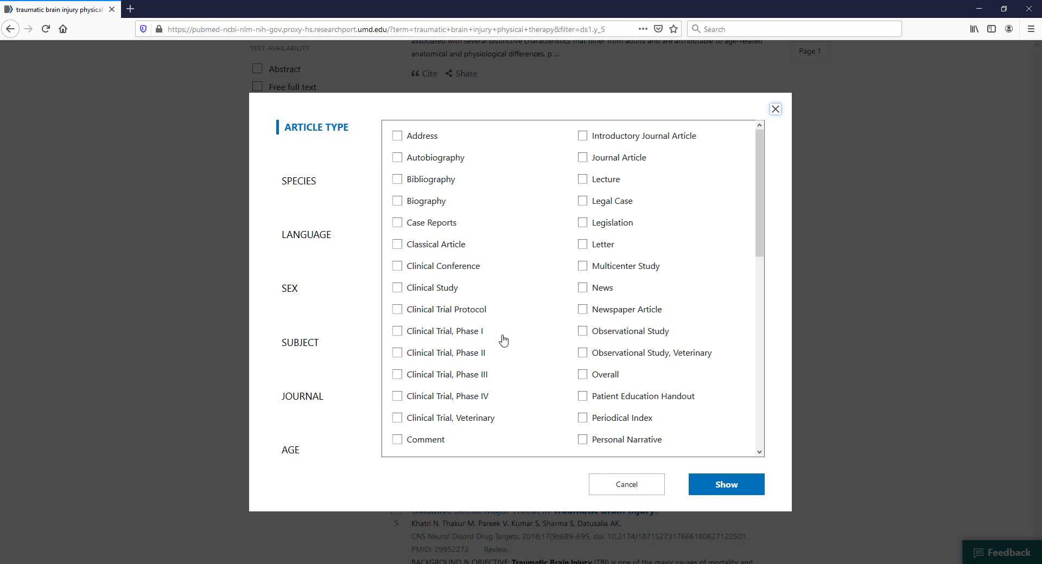
click(291, 453)
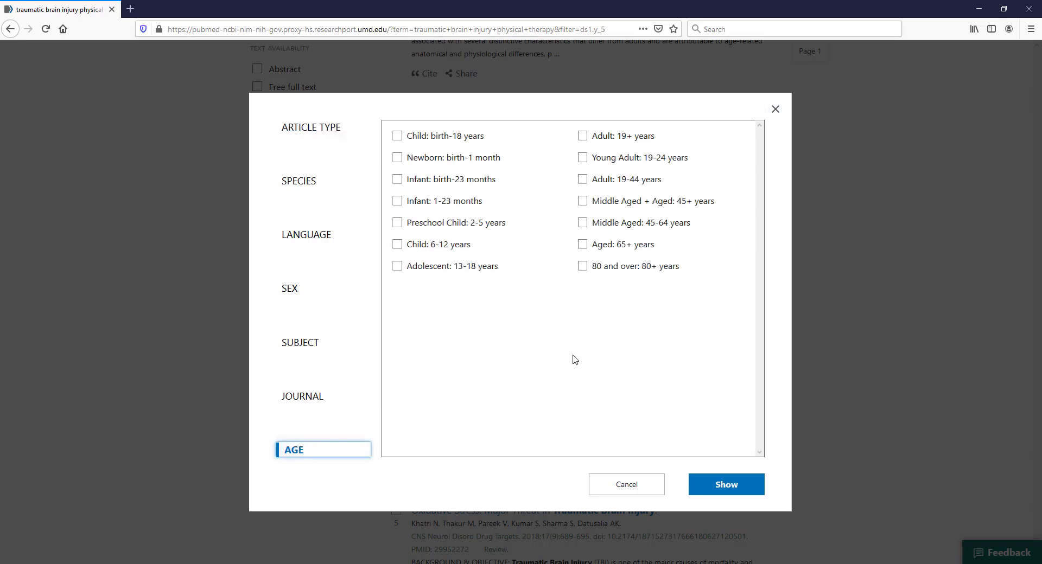
click(397, 267)
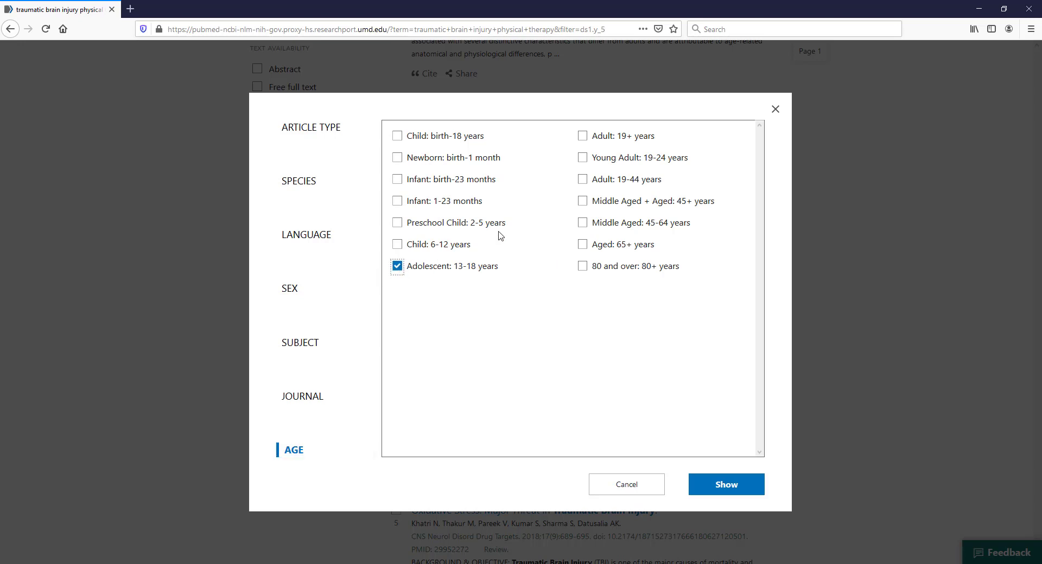
click(582, 136)
click(582, 158)
click(582, 180)
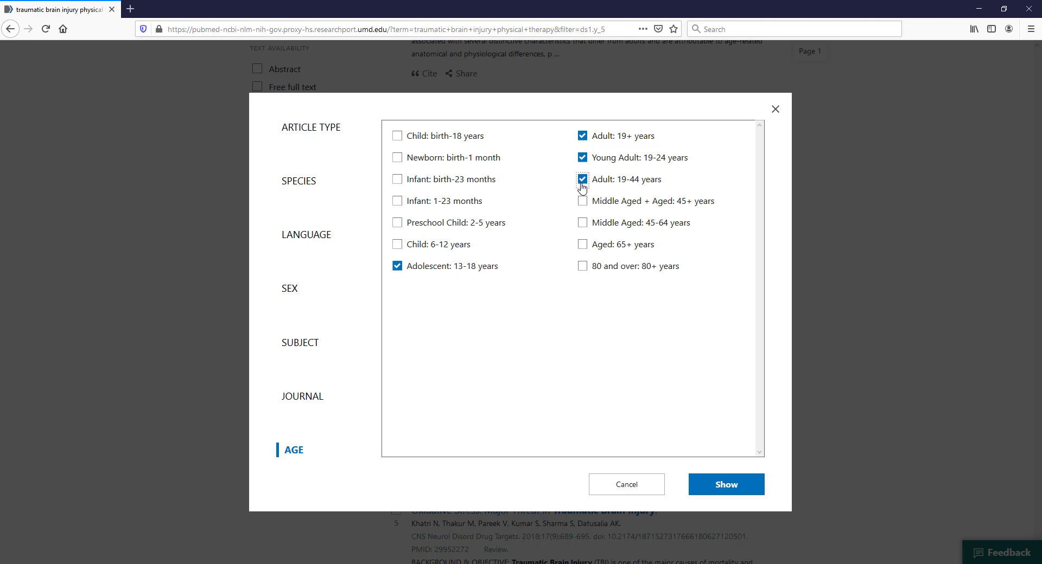
Step: Add the chosen age ranges to the sidebar and tick Adult: 19+ years, leaving 412 results
click(711, 484)
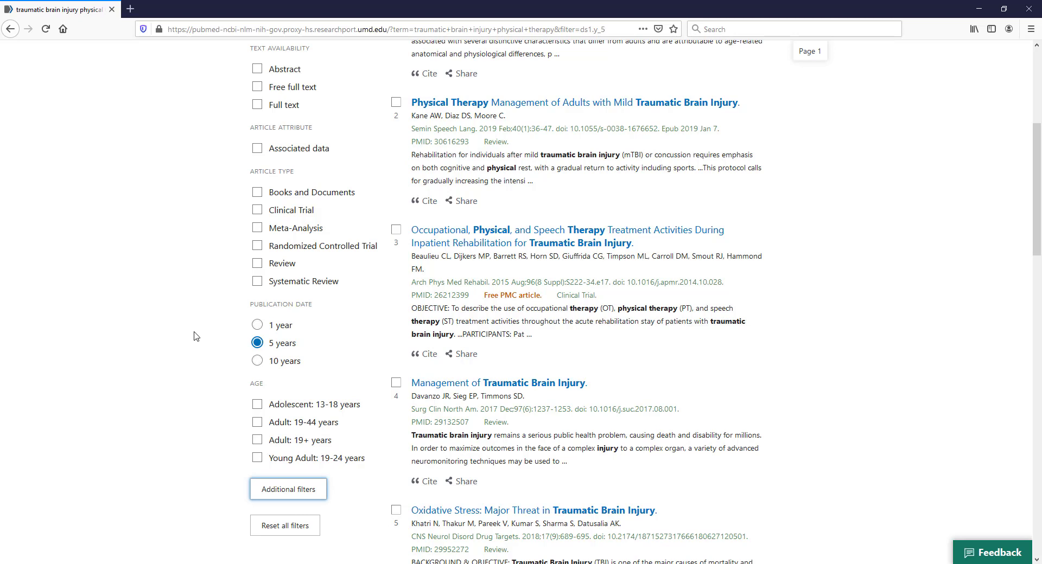
click(257, 440)
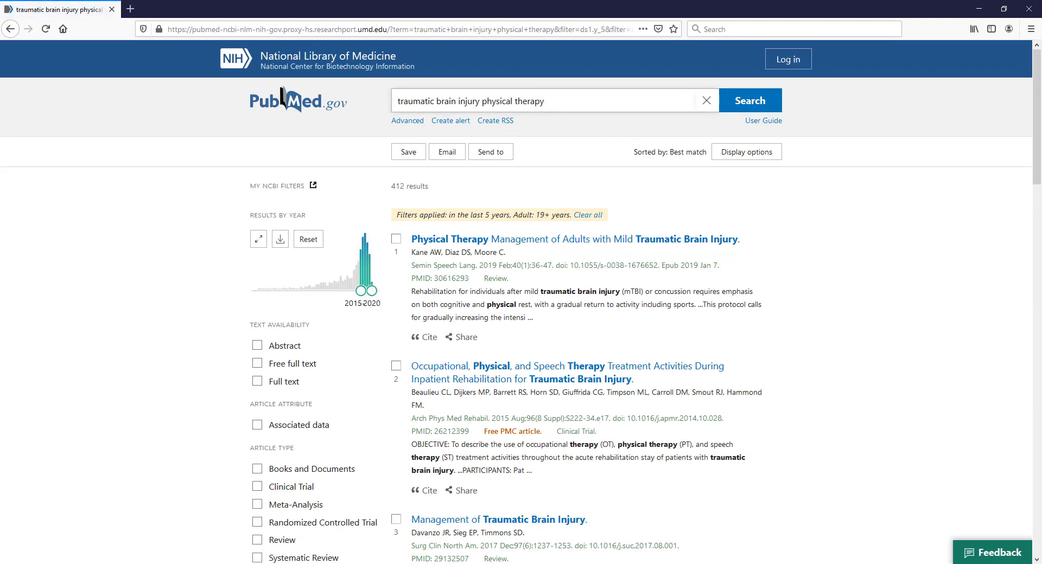
Step: Open 'Physical Therapy Management of Adults With Mild Traumatic Brain Injury' and scroll through its abstract and similar articles
click(470, 242)
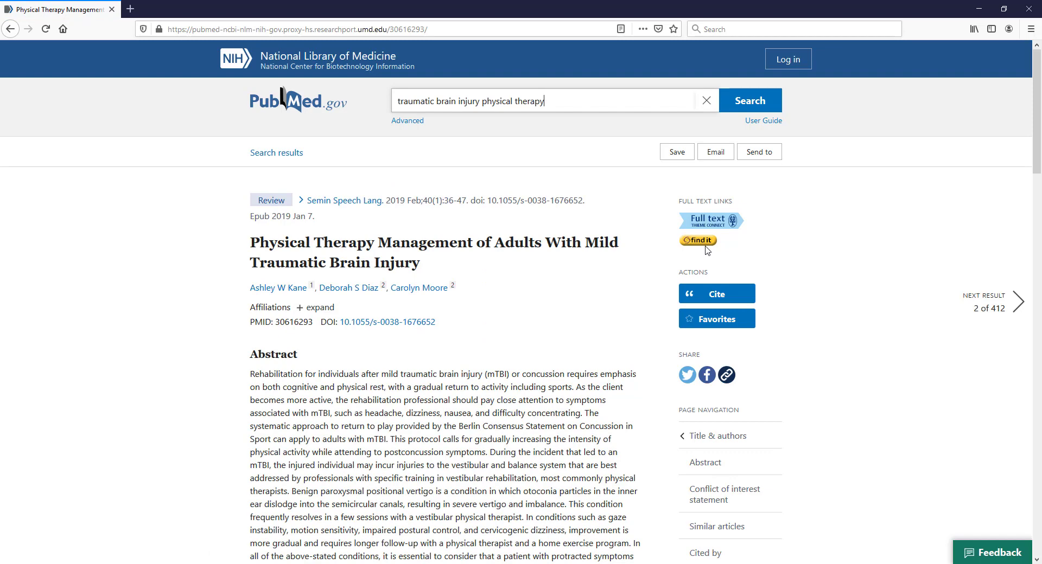
scroll(165, 349, down, 5)
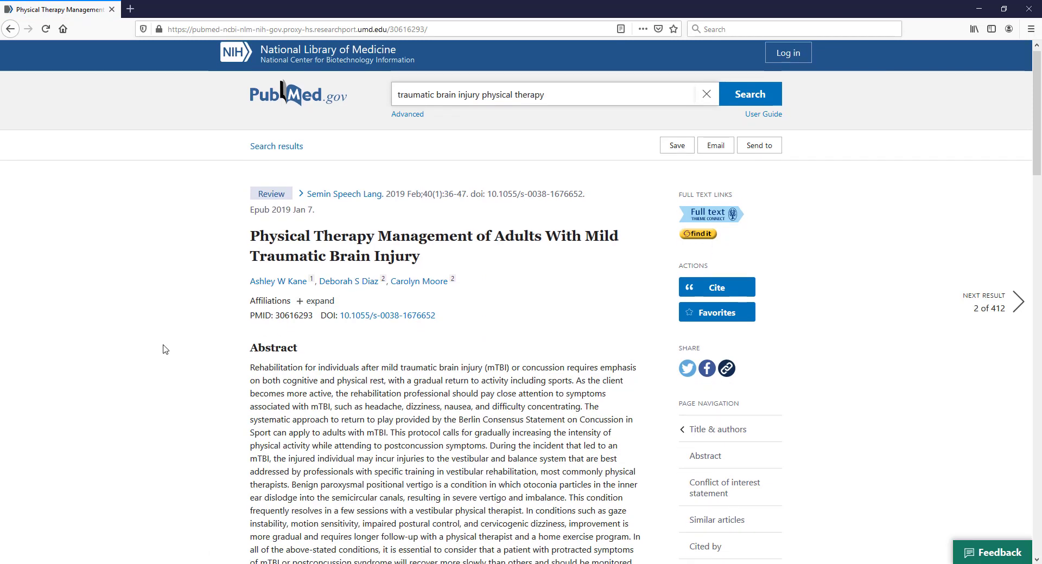
scroll(165, 350, down, 5)
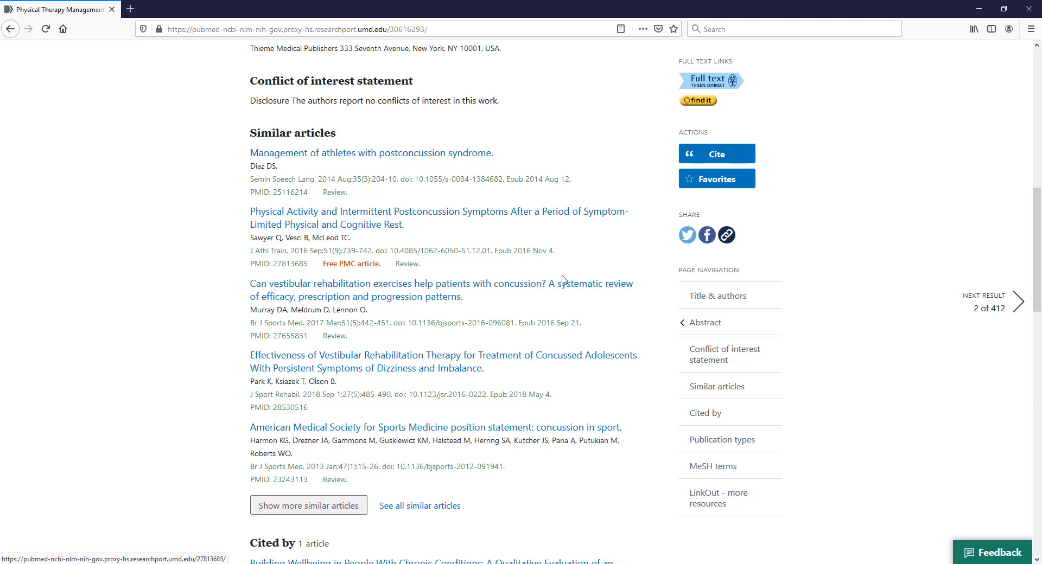
scroll(563, 279, up, 10)
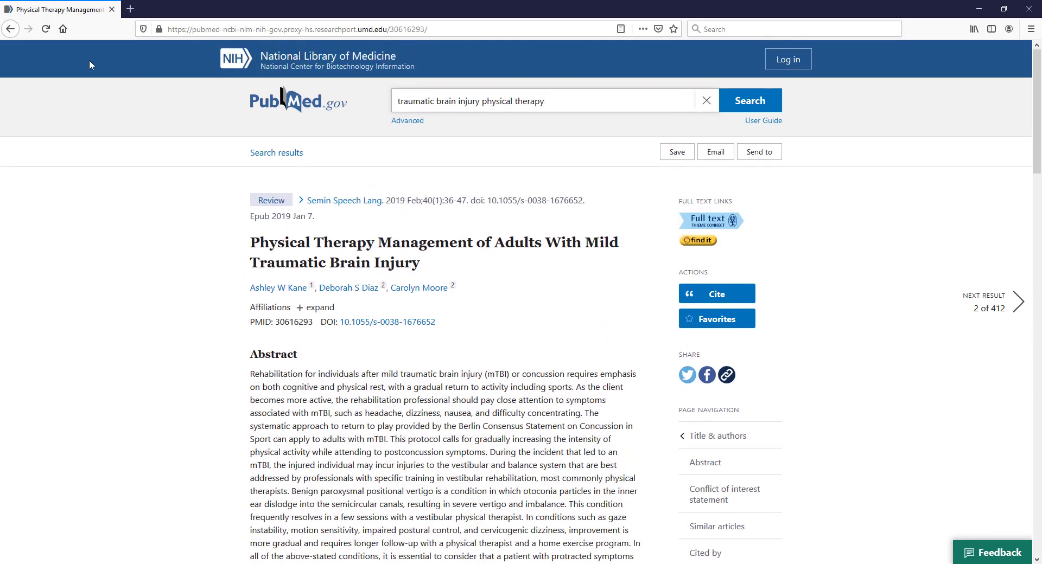
Step: Return to the list of 412 filtered search results
click(288, 157)
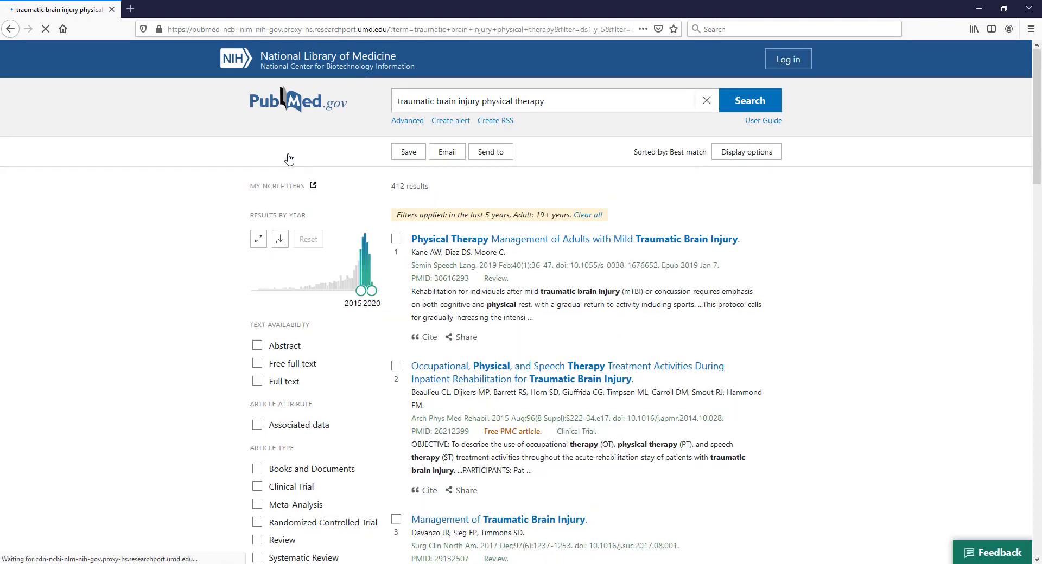
scroll(288, 158, down, 3)
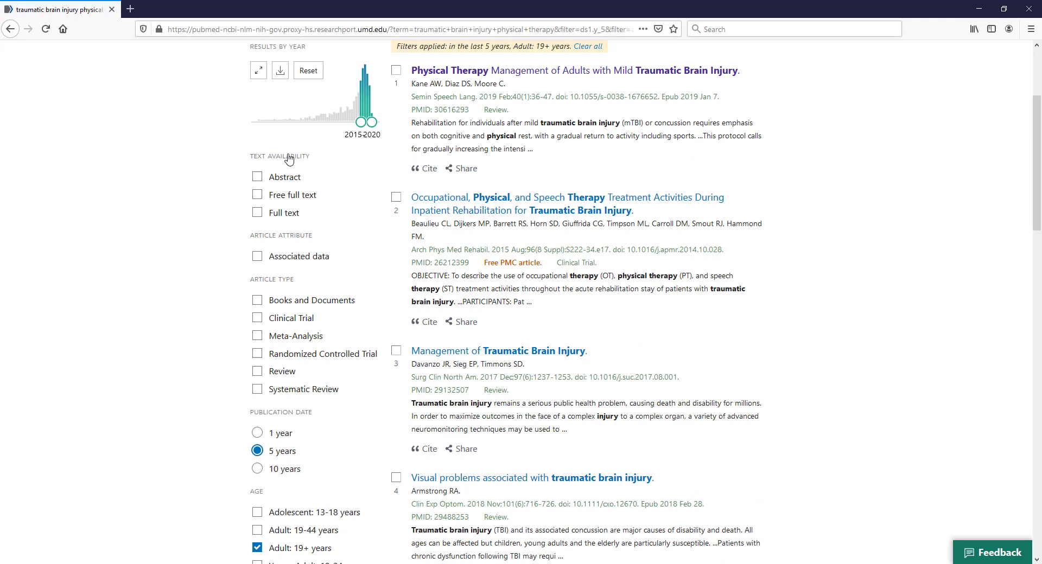
scroll(726, 286, up, 3)
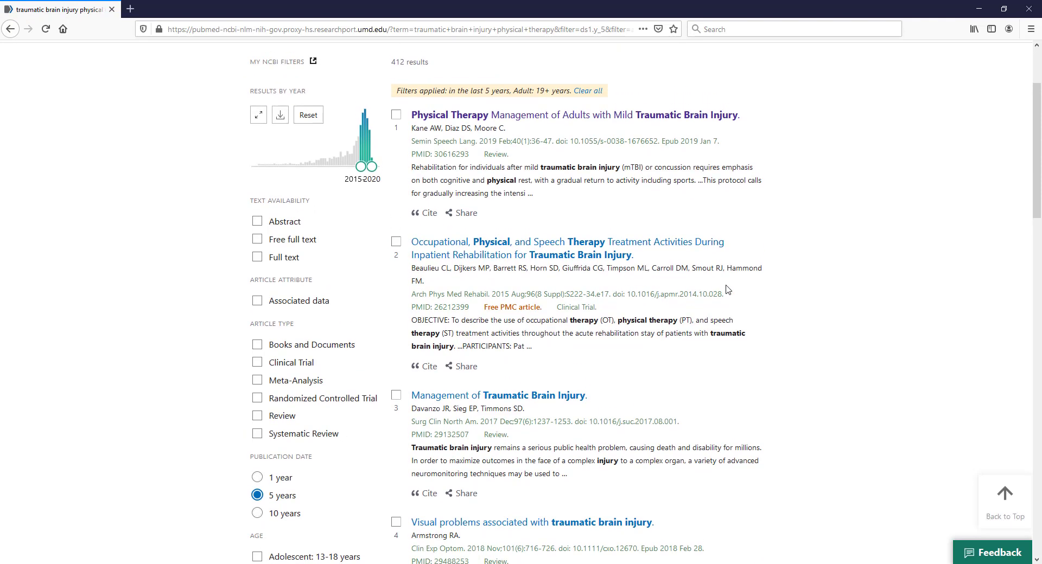
Step: Switch the results display to Abstract format and scroll to read the first abstract
click(740, 153)
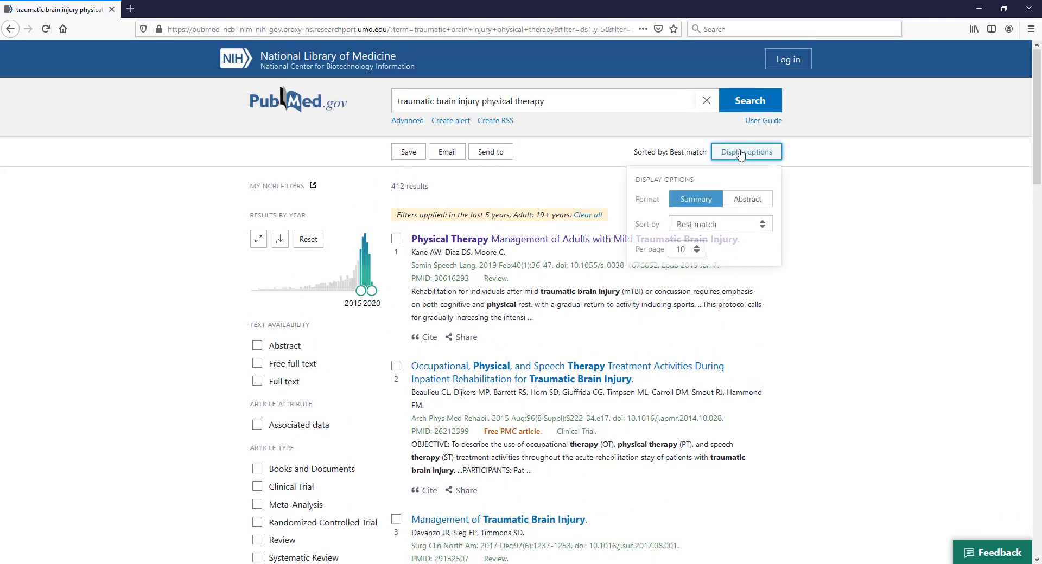
click(748, 202)
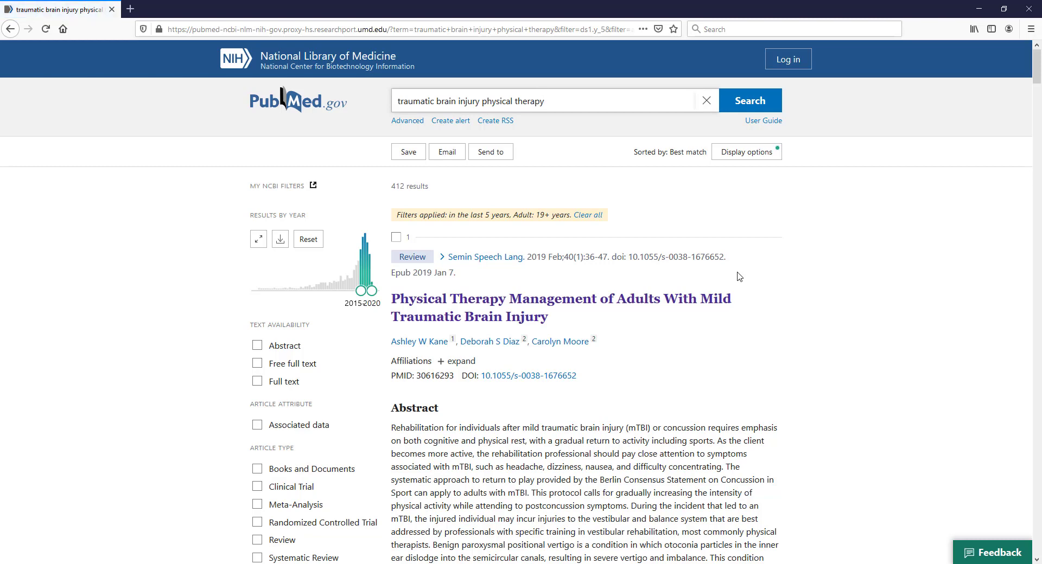
scroll(739, 277, down, 6)
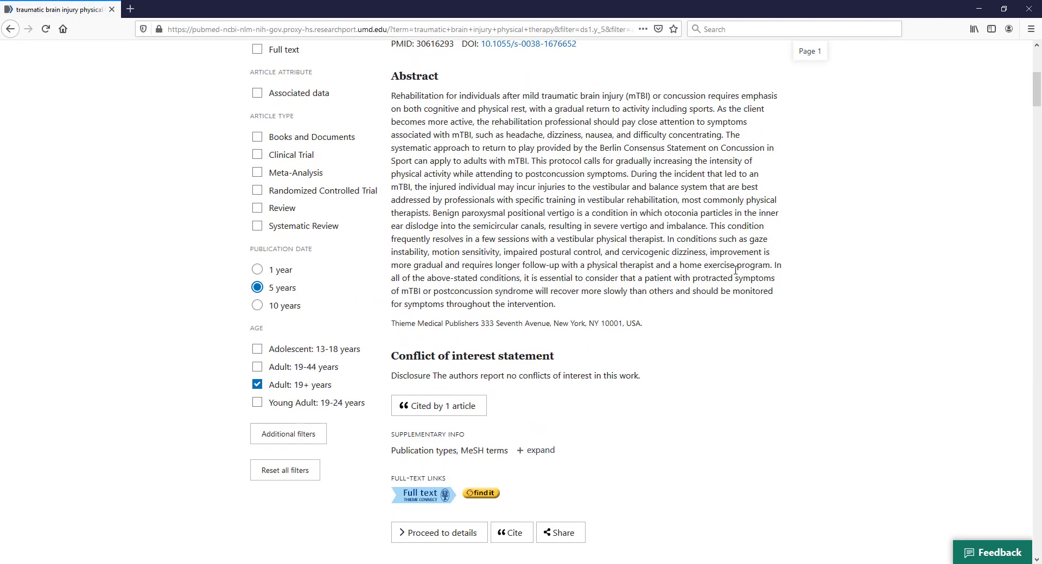